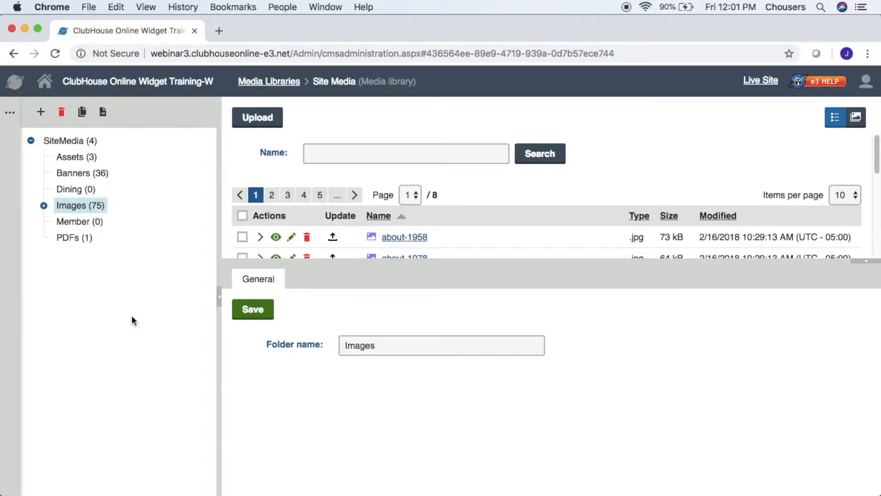
- Search the Images folder for files with "social" in their name
{"action": "left_click", "coordinate": [361, 158]}
{"action": "type", "text": "so"}
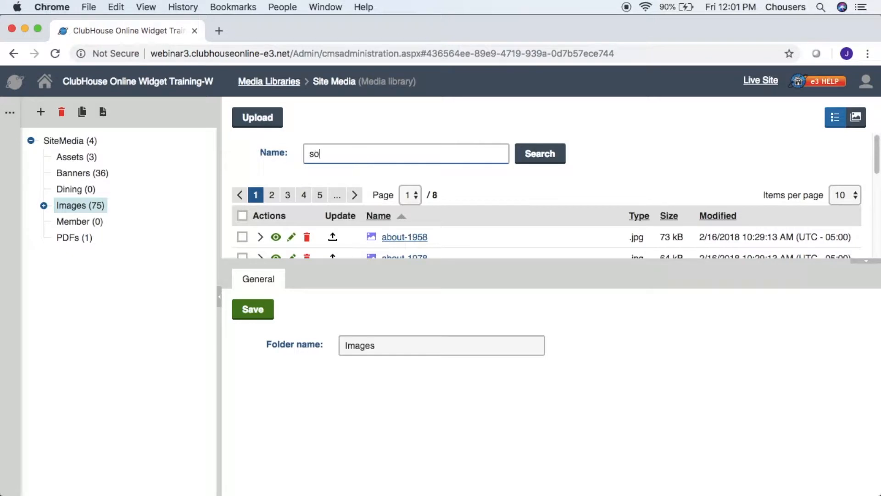
{"action": "type", "text": "cial"}
{"action": "left_click", "coordinate": [532, 160]}
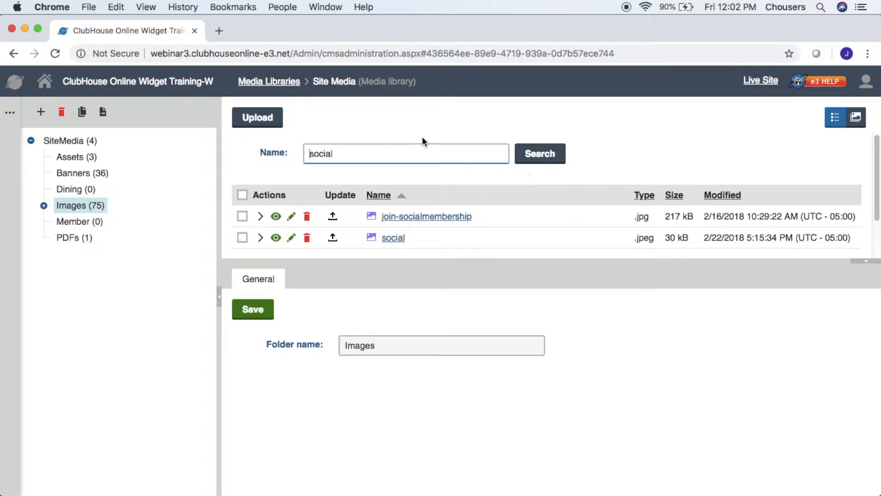
- Copy the join-socialmembership image, using Images as the target folder
{"action": "left_click", "coordinate": [242, 216]}
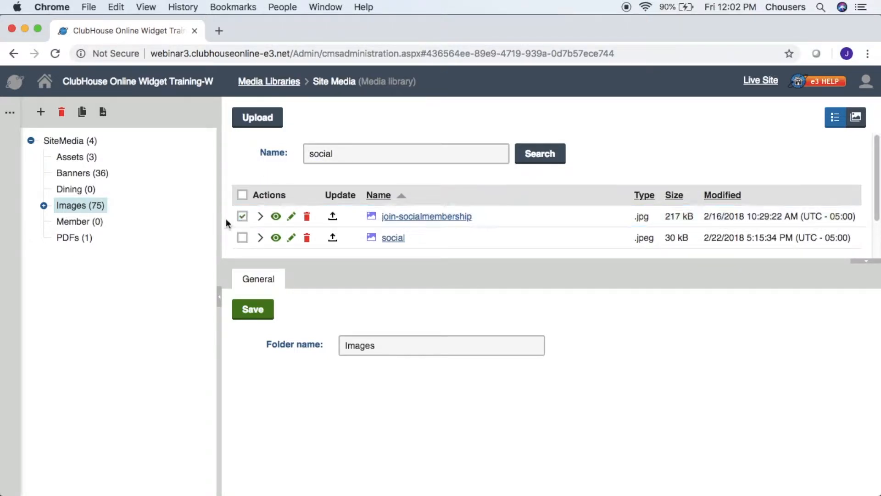
{"action": "scroll", "coordinate": [227, 218], "scroll_direction": "down", "scroll_amount": 2}
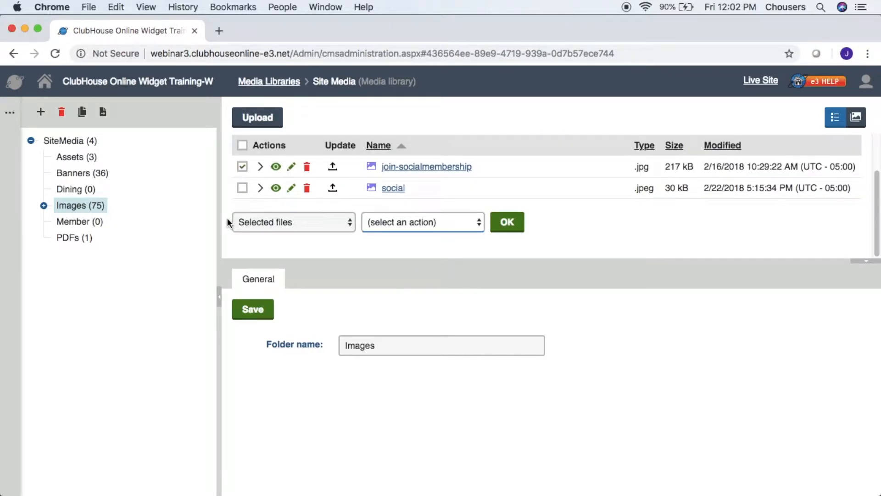
{"action": "left_click", "coordinate": [431, 224]}
{"action": "left_click", "coordinate": [431, 234]}
{"action": "left_click", "coordinate": [508, 223]}
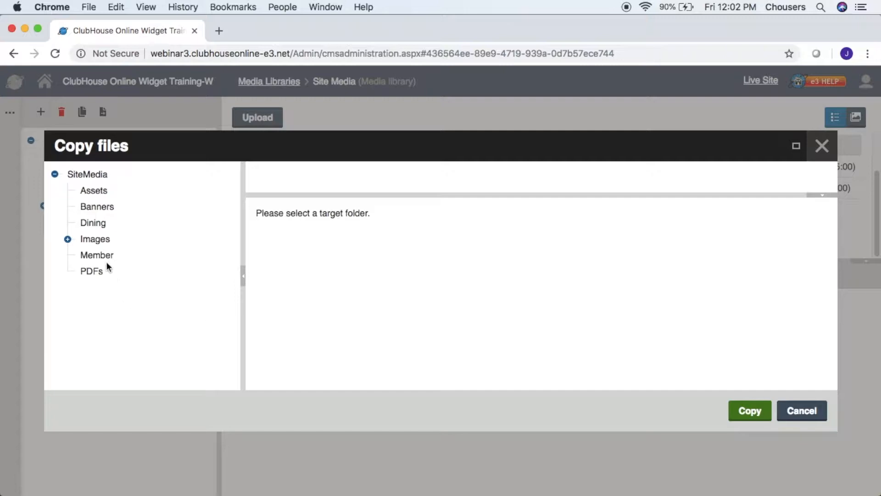
{"action": "left_click", "coordinate": [106, 243]}
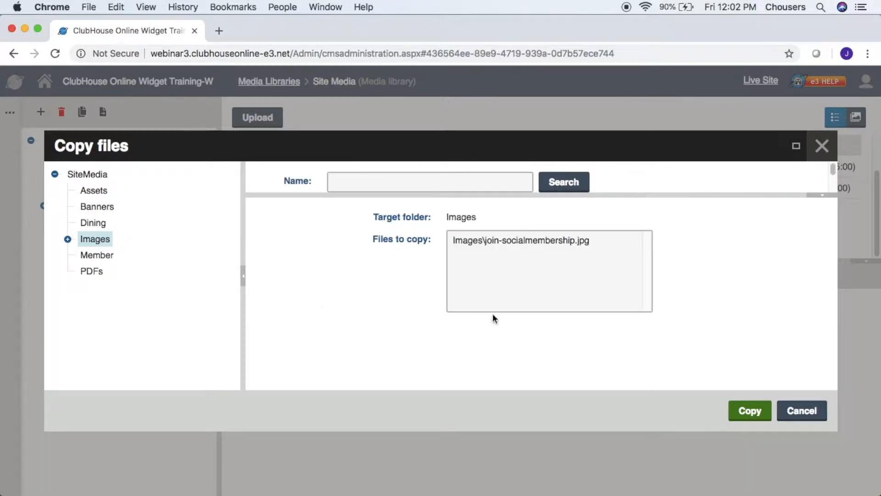
{"action": "left_click", "coordinate": [760, 420]}
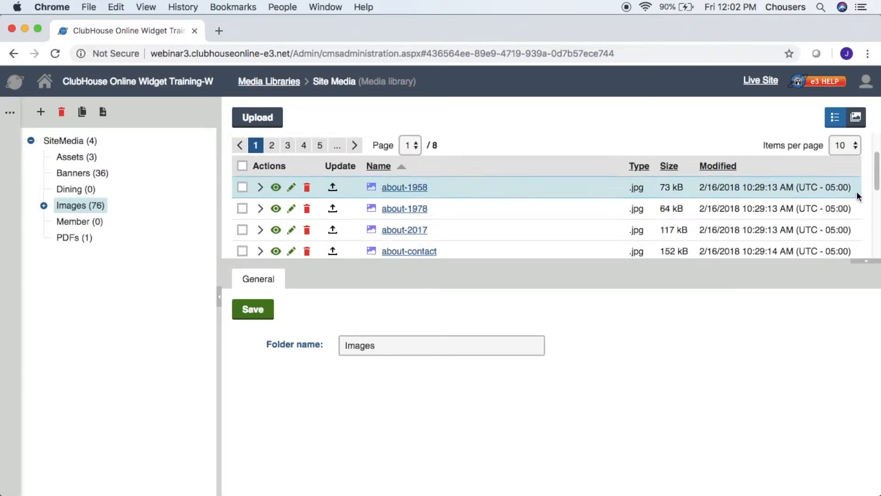
- Search the Images folder for "social" again and open the copy join-socialmembership_1 for image editing
{"action": "left_click_drag", "start_coordinate": [875, 184], "coordinate": [875, 158]}
{"action": "left_click", "coordinate": [458, 147]}
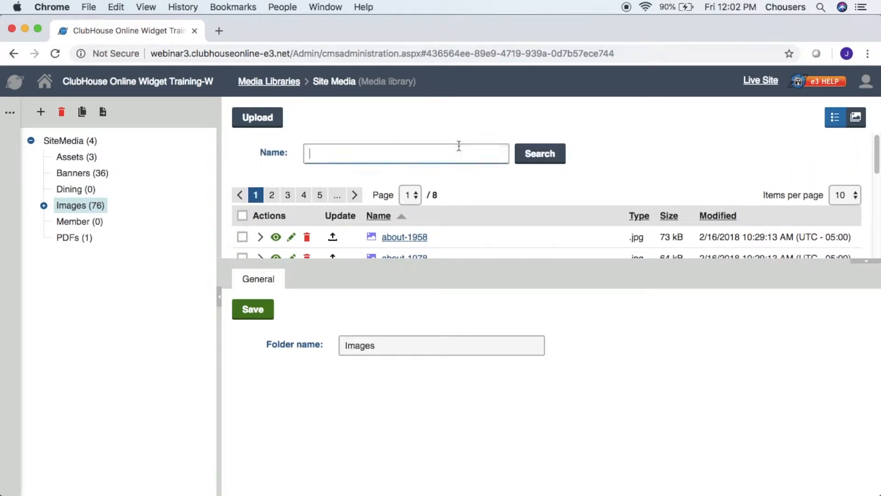
{"action": "type", "text": "social"}
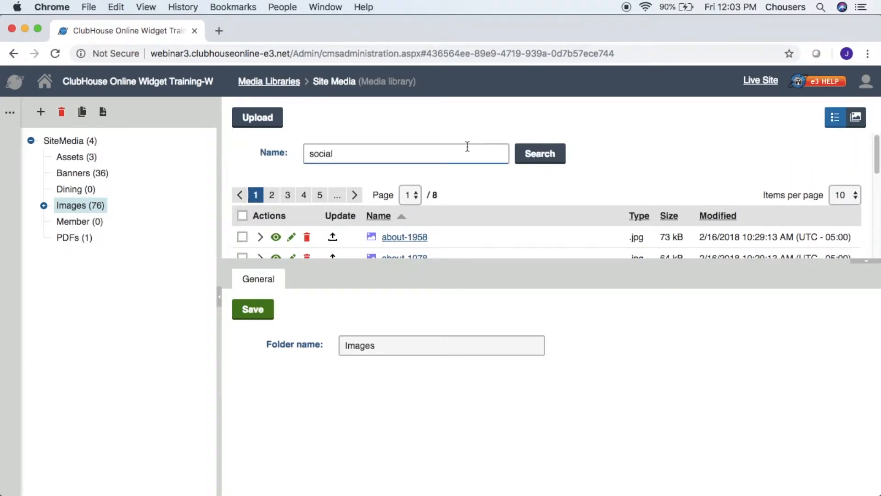
{"action": "left_click", "coordinate": [553, 155]}
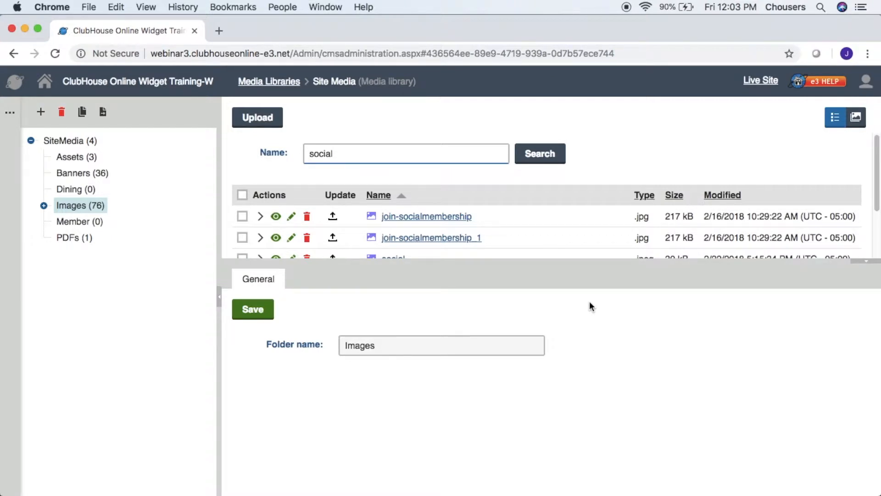
{"action": "left_click", "coordinate": [292, 238]}
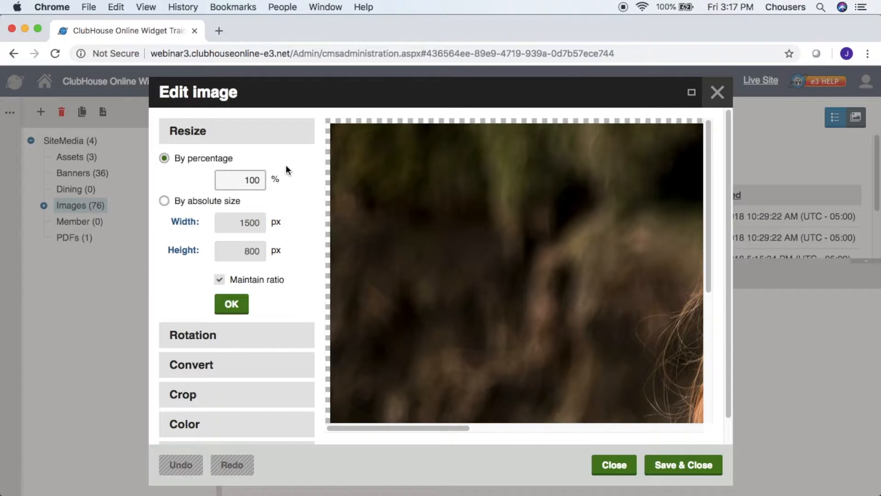
- Resize the image by percentage to 75%
{"action": "left_click_drag", "start_coordinate": [241, 180], "coordinate": [271, 181]}
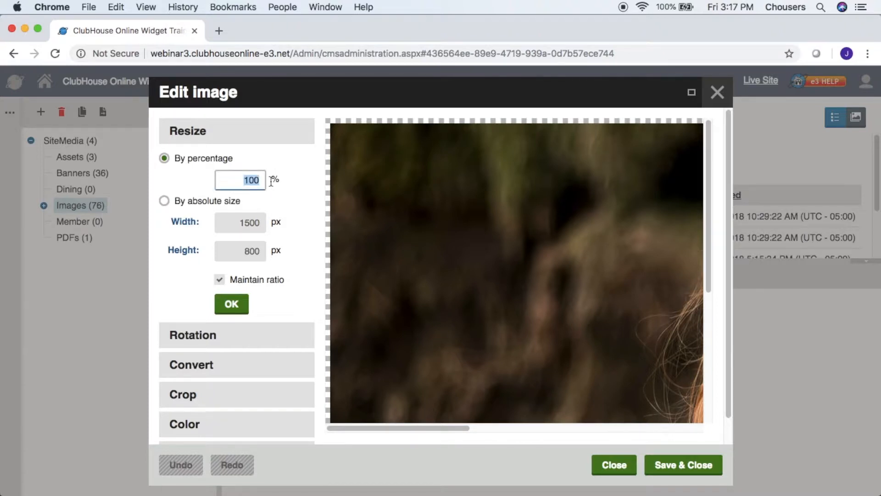
{"action": "type", "text": "75"}
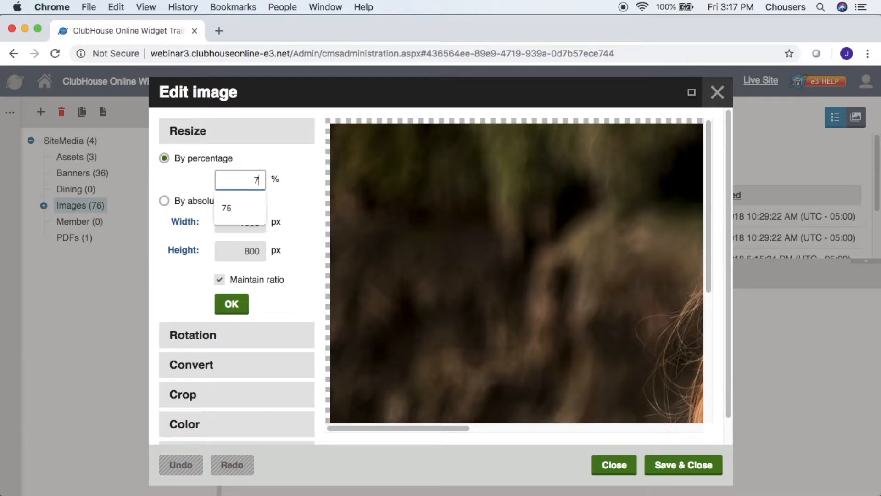
{"action": "left_click", "coordinate": [291, 175]}
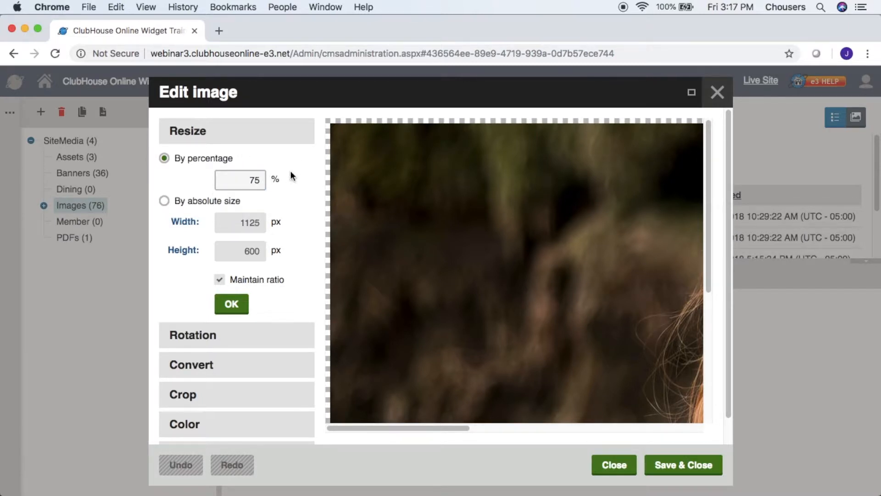
{"action": "left_click", "coordinate": [244, 307]}
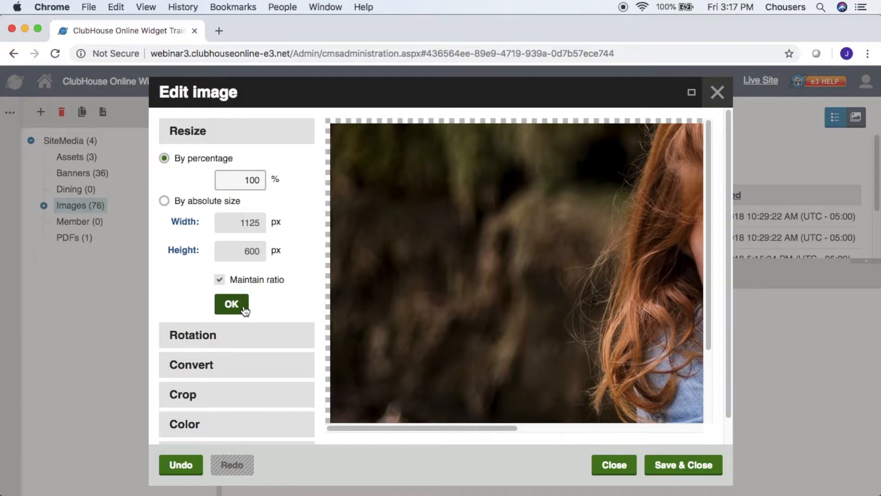
- Resize the image by absolute size to a width of 750 px with the ratio maintained
{"action": "left_click", "coordinate": [165, 201]}
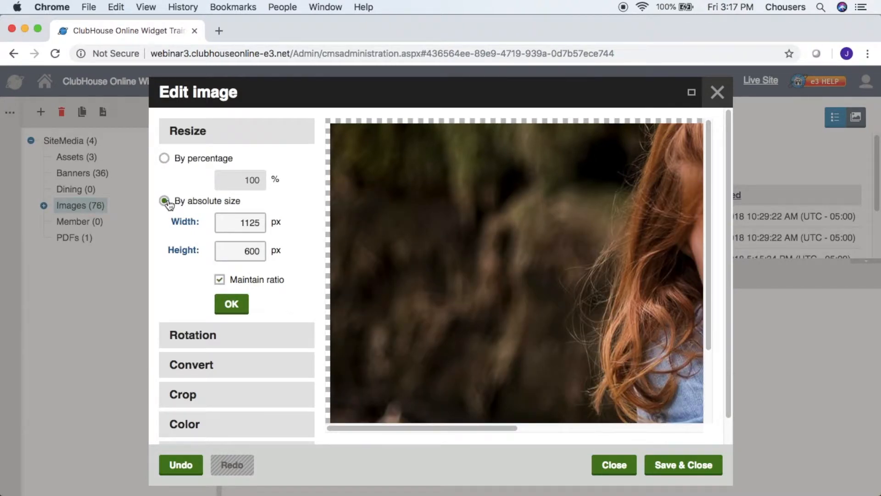
{"action": "double_click", "coordinate": [228, 223]}
{"action": "type", "text": "750"}
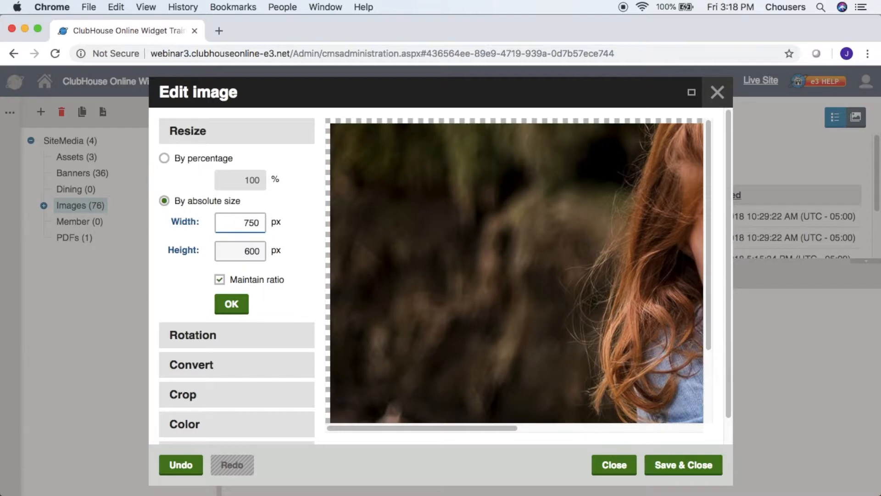
{"action": "left_click", "coordinate": [237, 308]}
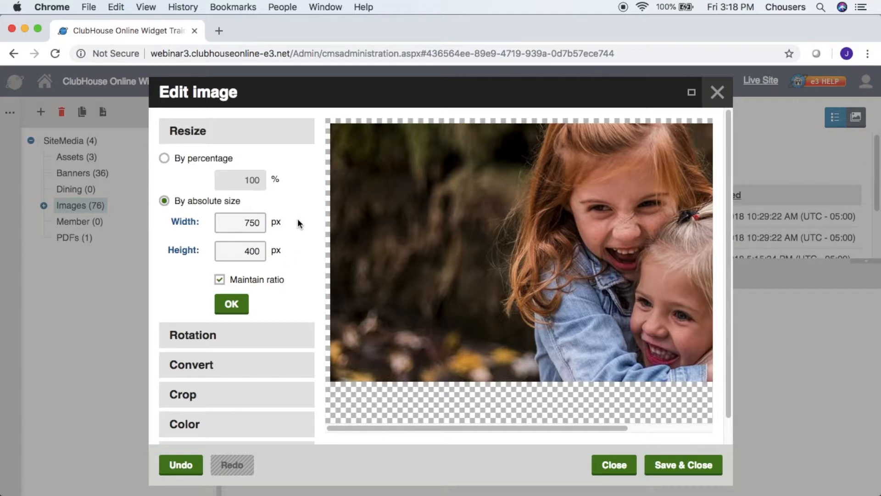
- Flip the image horizontally
{"action": "left_click", "coordinate": [281, 343]}
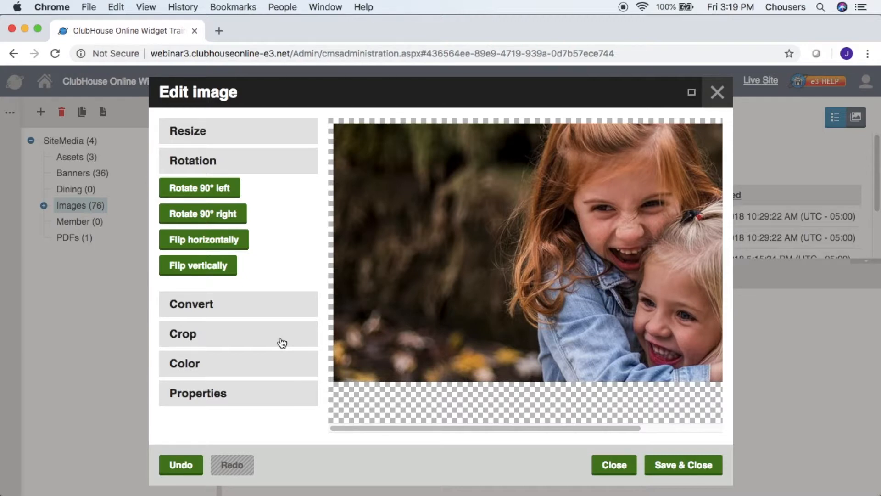
{"action": "left_click", "coordinate": [239, 243]}
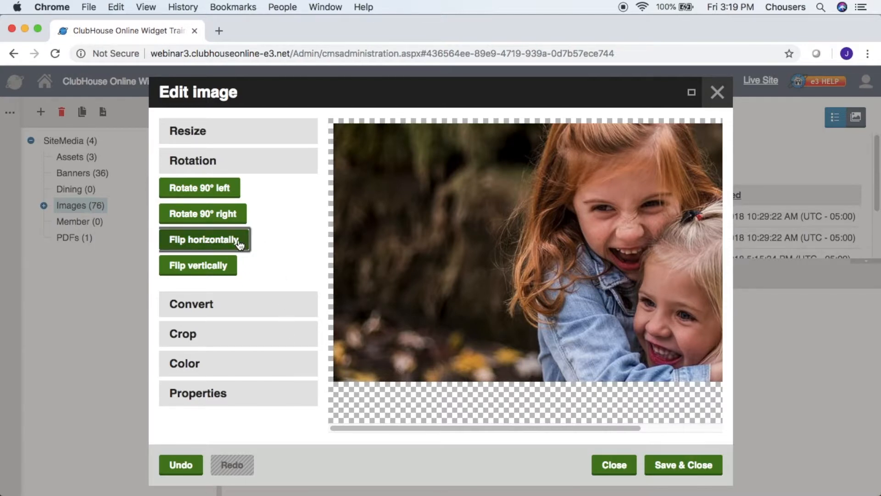
{"action": "left_click", "coordinate": [239, 243]}
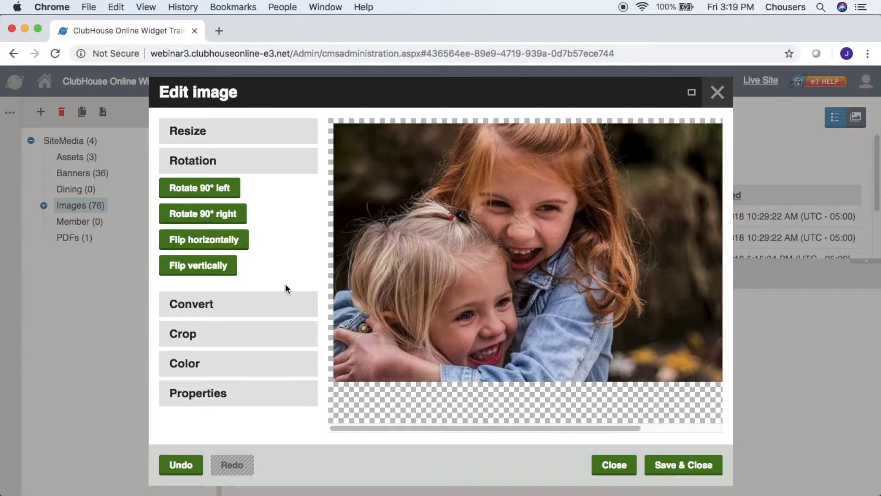
- Check which file formats the image can be converted to
{"action": "left_click", "coordinate": [281, 306]}
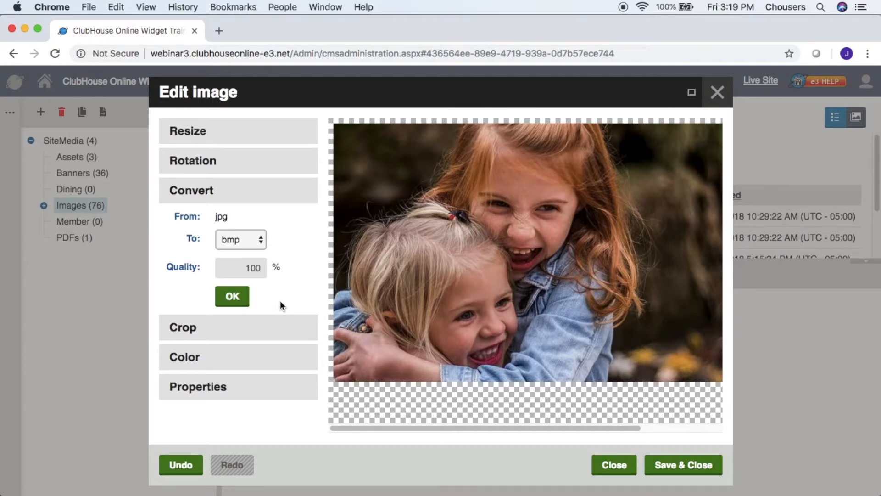
{"action": "left_click", "coordinate": [260, 239]}
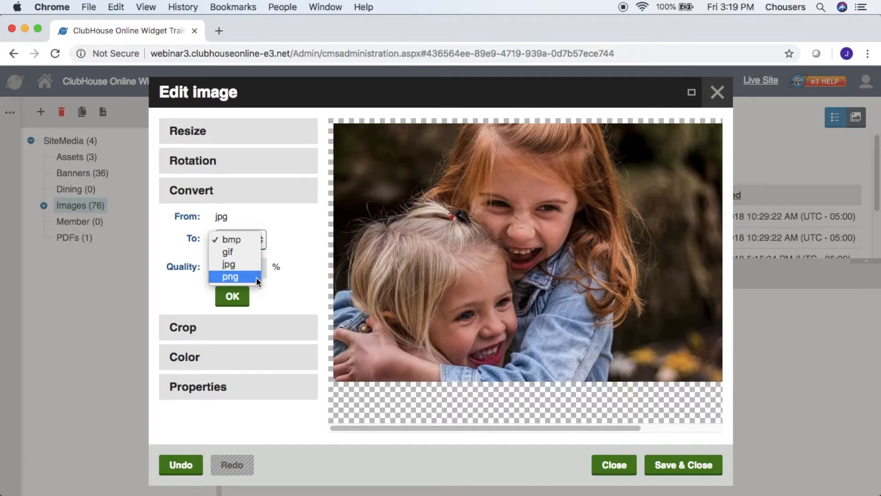
{"action": "left_click", "coordinate": [284, 301]}
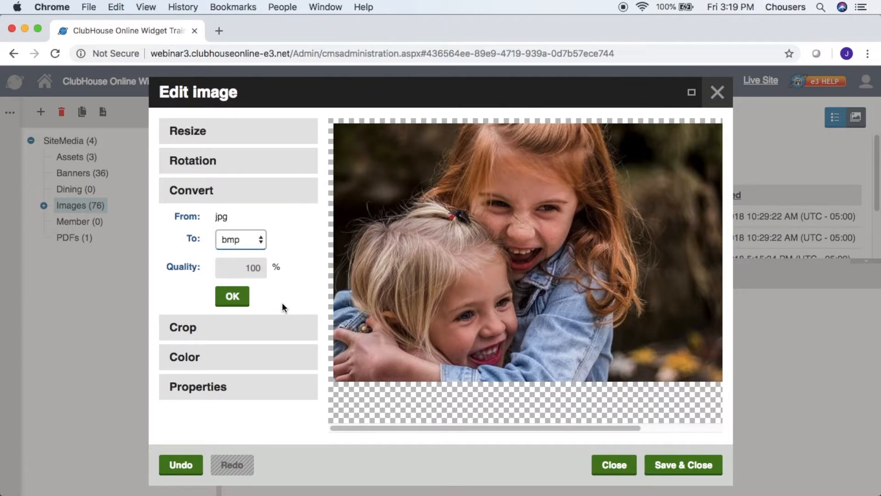
- Crop the image to about 564 × 378 px from X 10, Y 8, locking the ratio for the final adjustment
{"action": "left_click", "coordinate": [236, 321]}
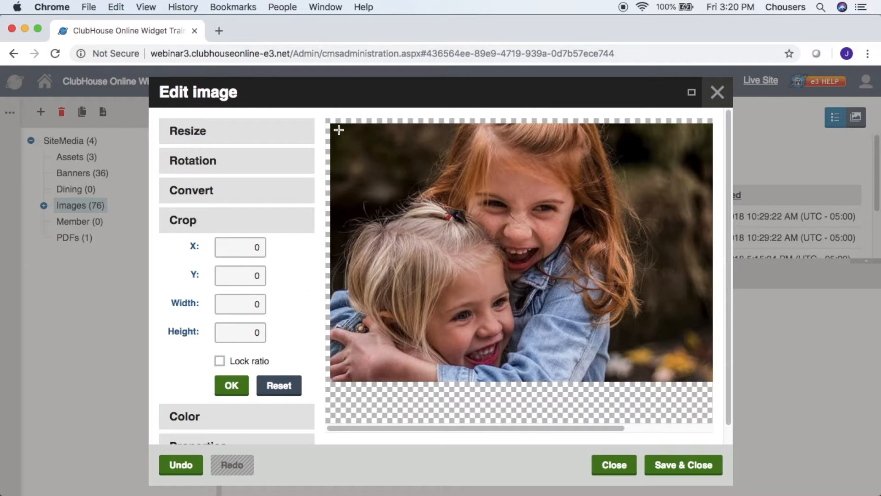
{"action": "left_click_drag", "start_coordinate": [337, 129], "coordinate": [683, 370]}
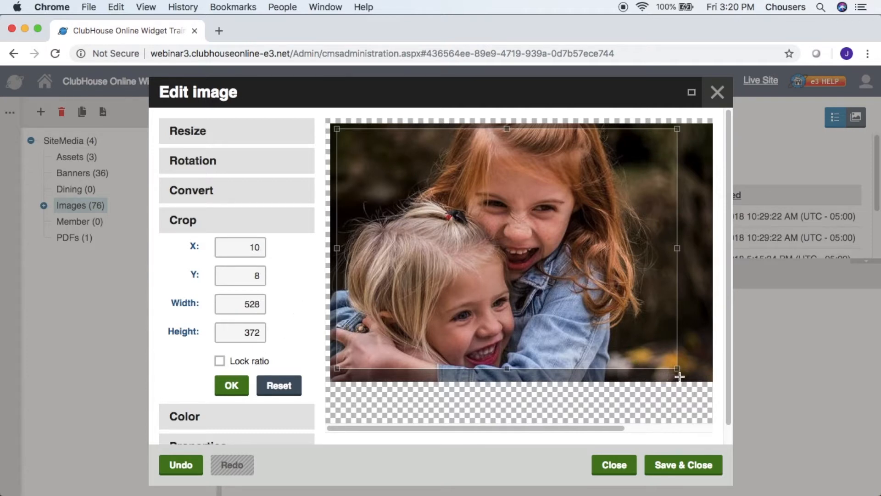
{"action": "mouse_move", "coordinate": [678, 369]}
{"action": "left_mouse_down"}
{"action": "mouse_move", "coordinate": [688, 278]}
{"action": "mouse_move", "coordinate": [525, 282]}
{"action": "mouse_move", "coordinate": [659, 315]}
{"action": "mouse_move", "coordinate": [695, 368]}
{"action": "left_mouse_up"}
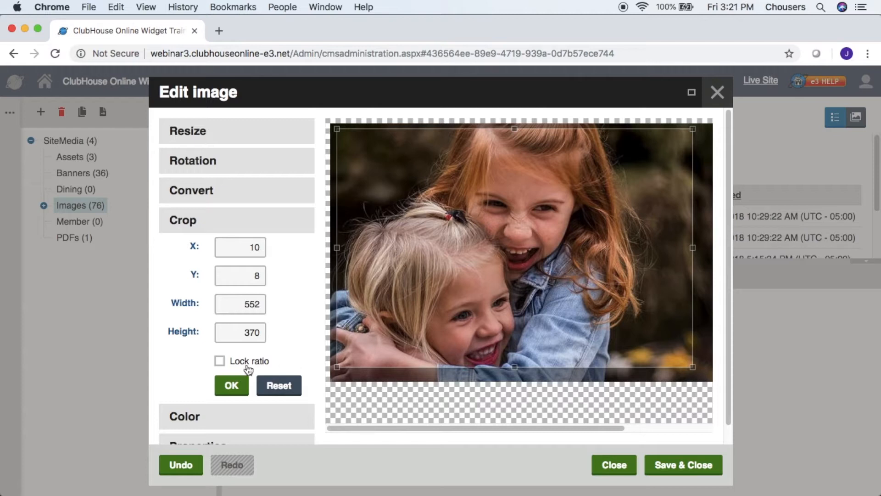
{"action": "left_click", "coordinate": [219, 364]}
{"action": "mouse_move", "coordinate": [693, 367]}
{"action": "left_mouse_down"}
{"action": "mouse_move", "coordinate": [668, 321]}
{"action": "mouse_move", "coordinate": [502, 213]}
{"action": "mouse_move", "coordinate": [476, 209]}
{"action": "mouse_move", "coordinate": [472, 220]}
{"action": "mouse_move", "coordinate": [549, 301]}
{"action": "mouse_move", "coordinate": [698, 374]}
{"action": "left_mouse_up"}
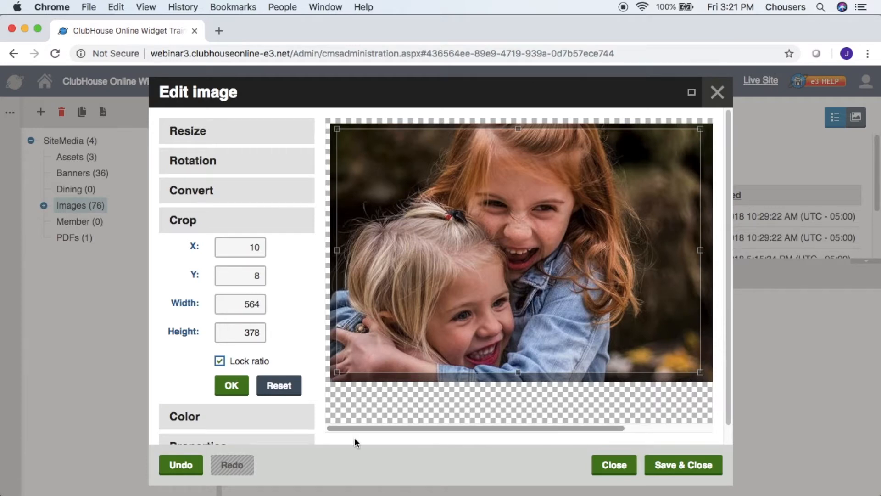
{"action": "left_click", "coordinate": [238, 393]}
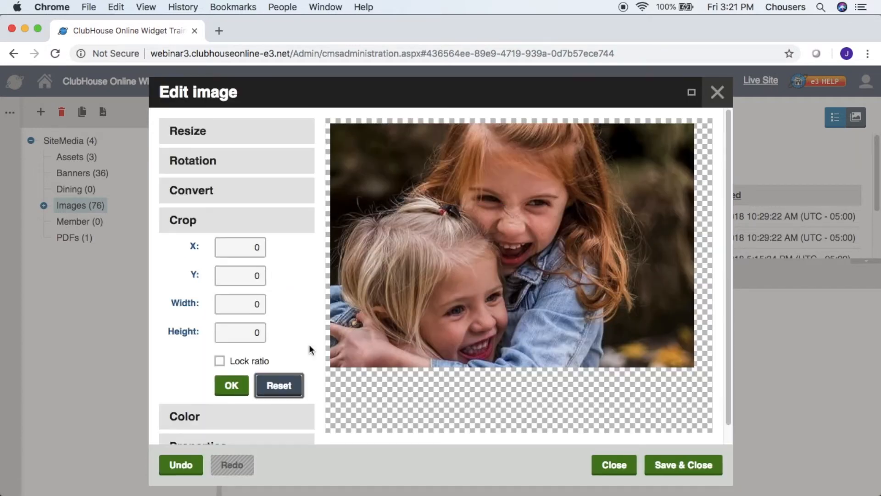
- Draw a trial crop area of about 204 × 266 px over the smaller girl and reset the selection
{"action": "left_click_drag", "start_coordinate": [359, 147], "coordinate": [489, 318]}
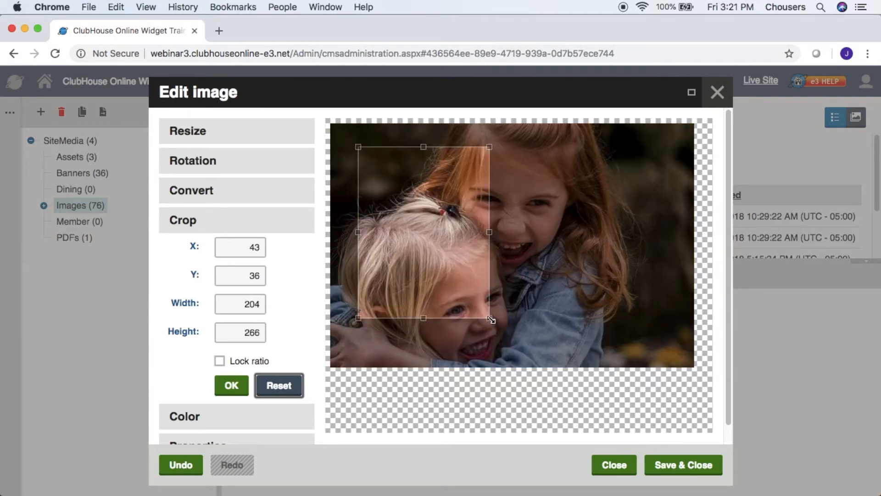
{"action": "left_click", "coordinate": [297, 388]}
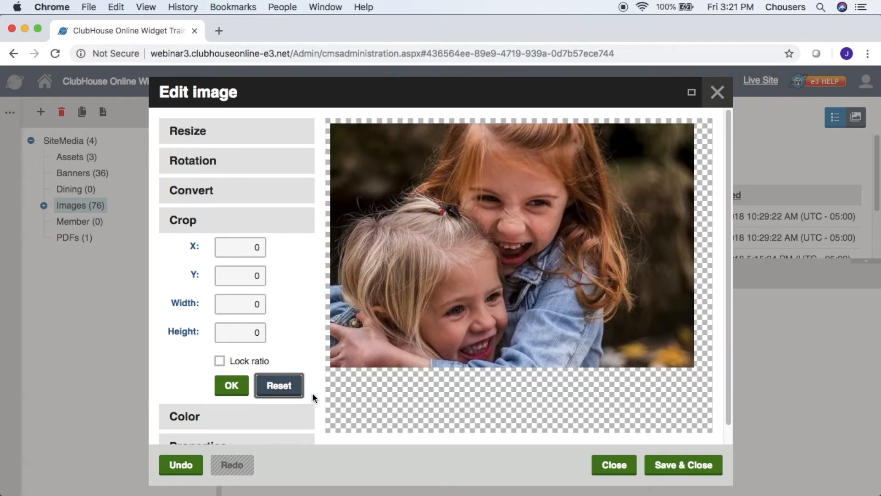
- Convert the image to grayscale, then save the edited copy and close the image editor
{"action": "left_click", "coordinate": [311, 421]}
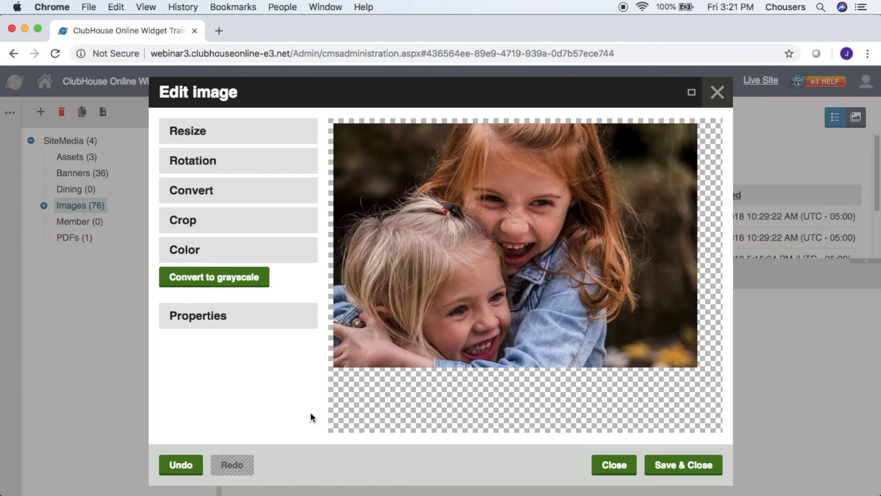
{"action": "left_click", "coordinate": [262, 278]}
{"action": "left_click", "coordinate": [293, 321]}
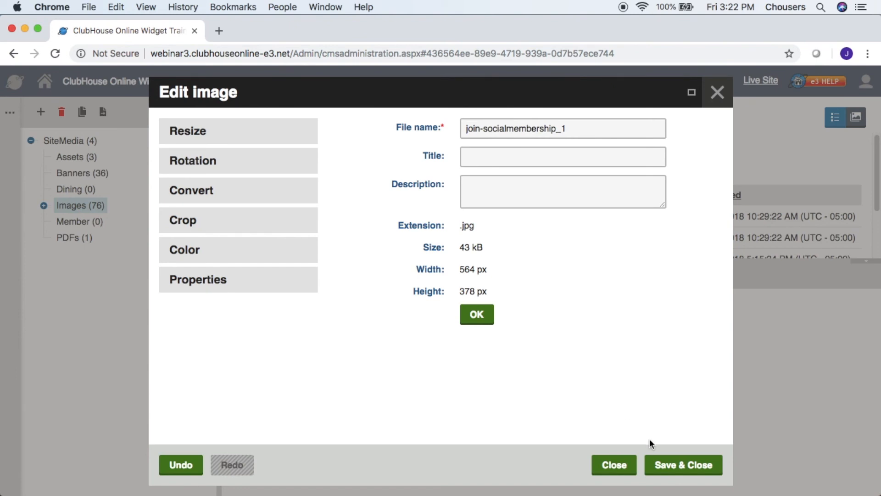
{"action": "left_click", "coordinate": [661, 465]}
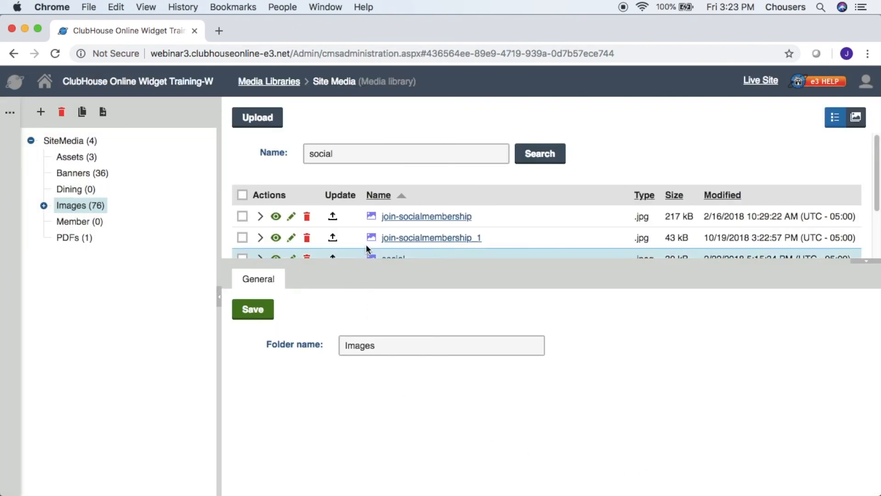
- Compare the previews of the edited join-socialmembership_1 copy and the original join-socialmembership image
{"action": "mouse_move", "coordinate": [370, 240]}
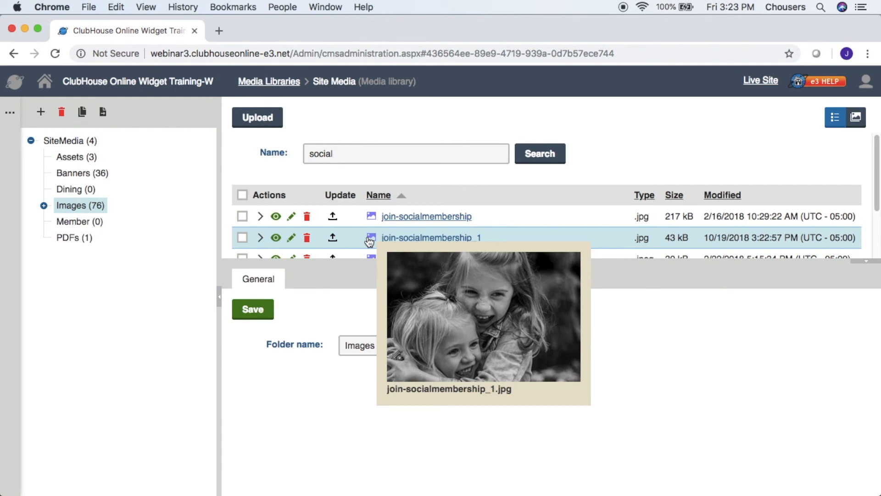
{"action": "mouse_move", "coordinate": [374, 224]}
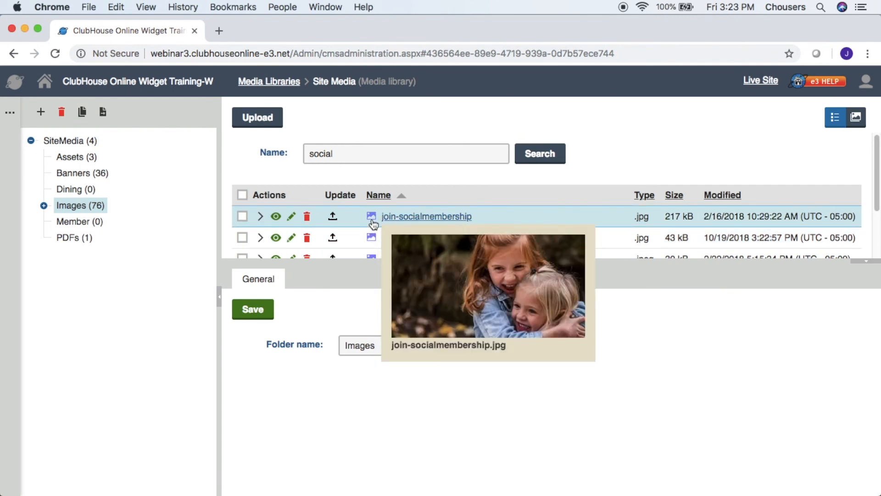